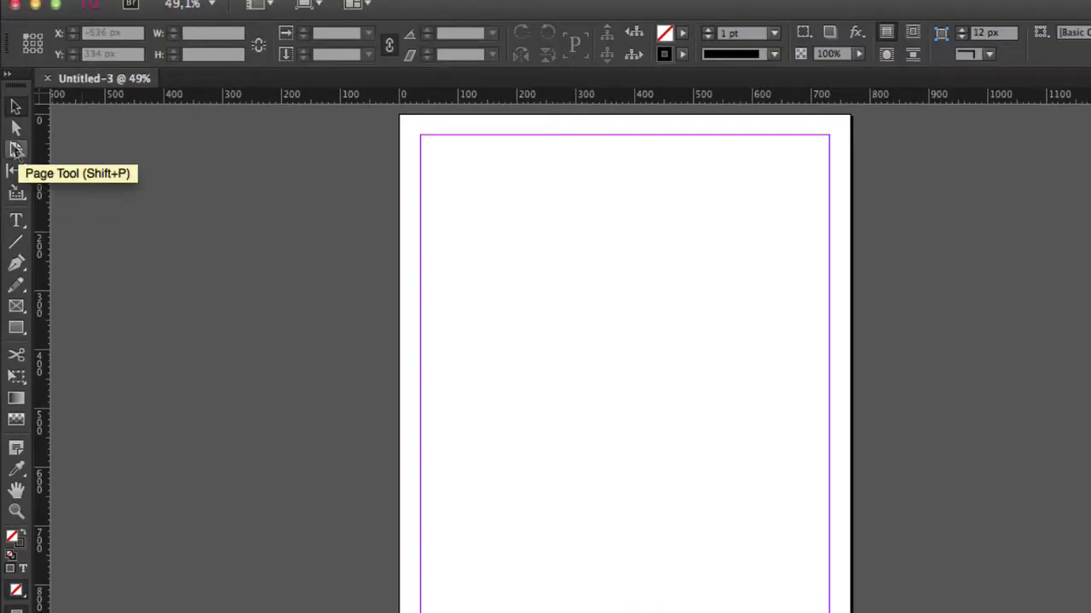
Preview resizing the blank iPad page from its upper-left corner with the Page tool.
click(19, 151)
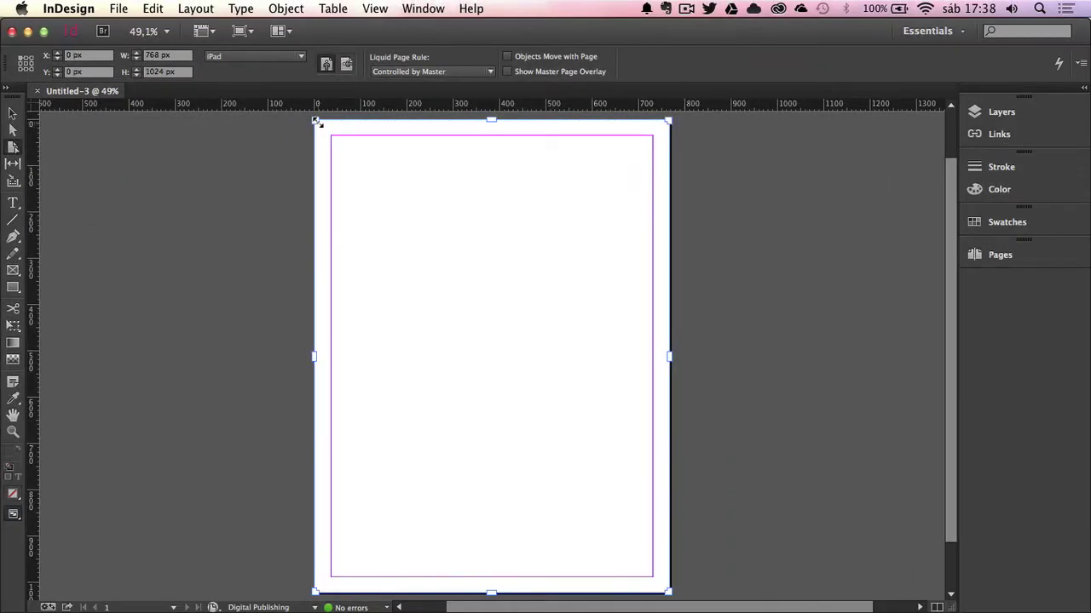
drag(316, 122, 287, 183)
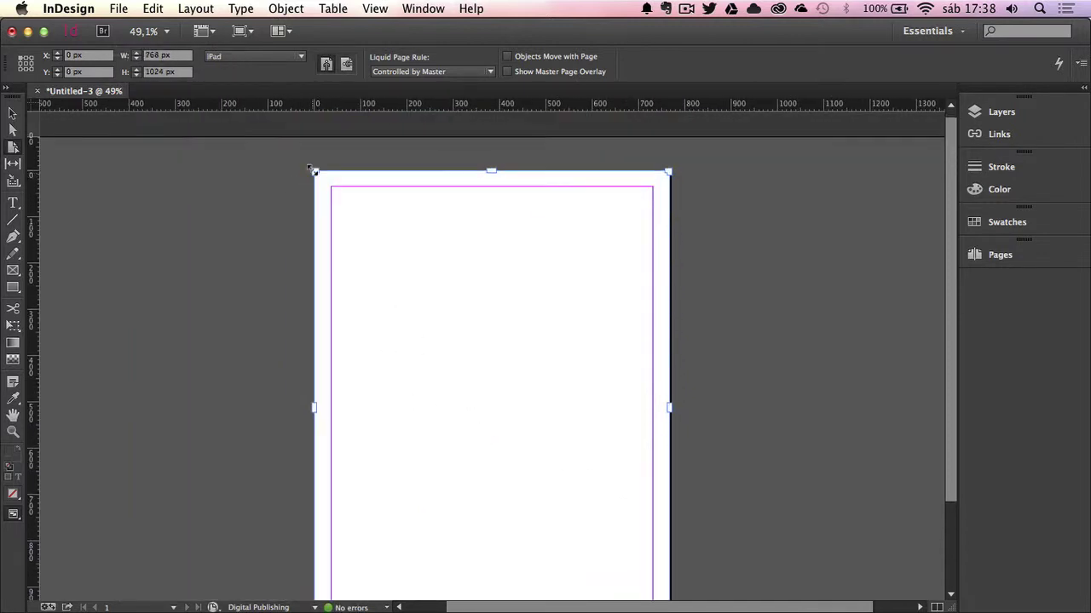
scroll(294, 166, down, 5)
scroll(292, 146, up, 5)
scroll(281, 149, down, 3)
scroll(255, 140, up, 2)
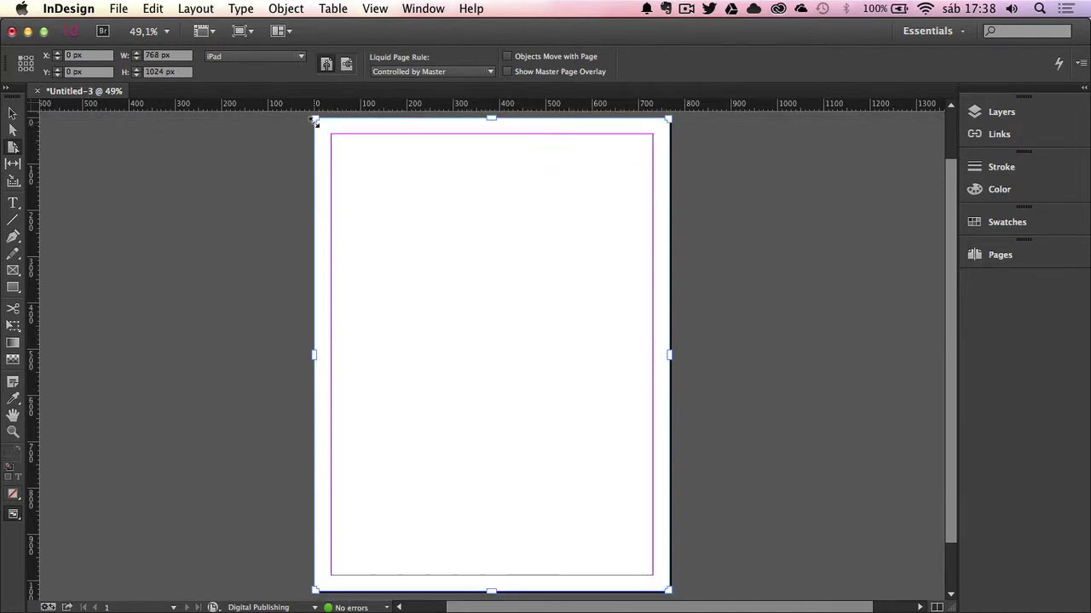
drag(314, 119, 287, 219)
key(super+z)
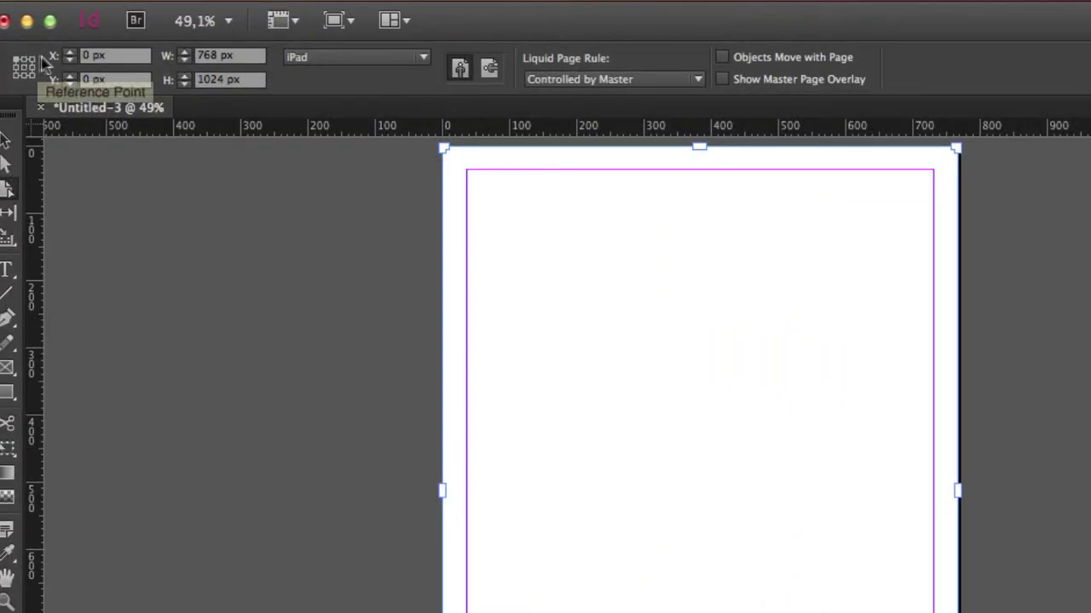
Set the page's reference point to the upper-left corner, try resizing the page to about 928 by 930 px, and undo the change.
click(26, 63)
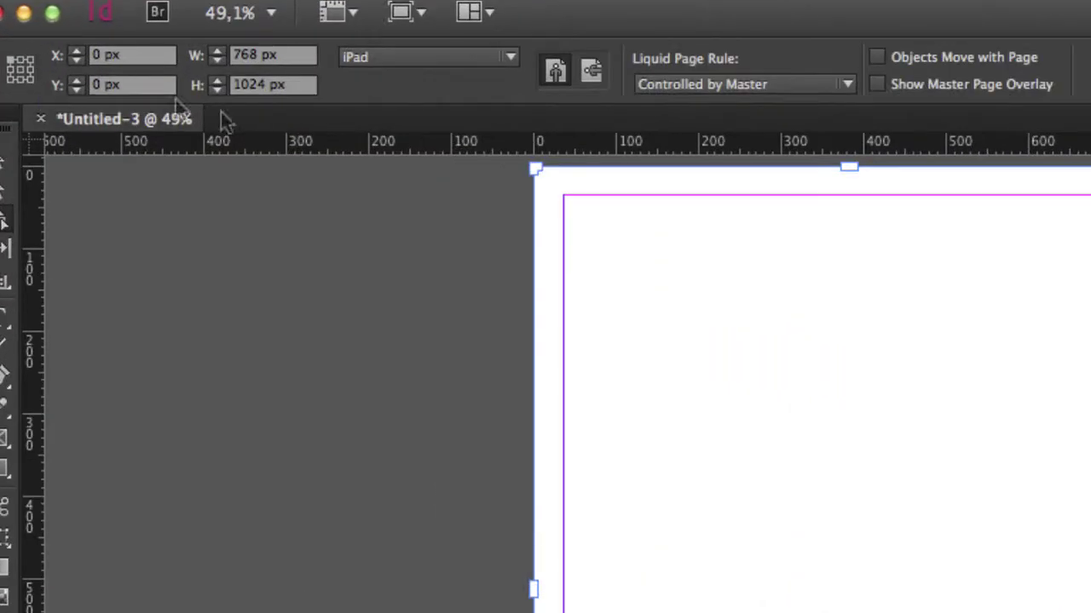
drag(316, 121, 316, 122)
drag(537, 175, 402, 245)
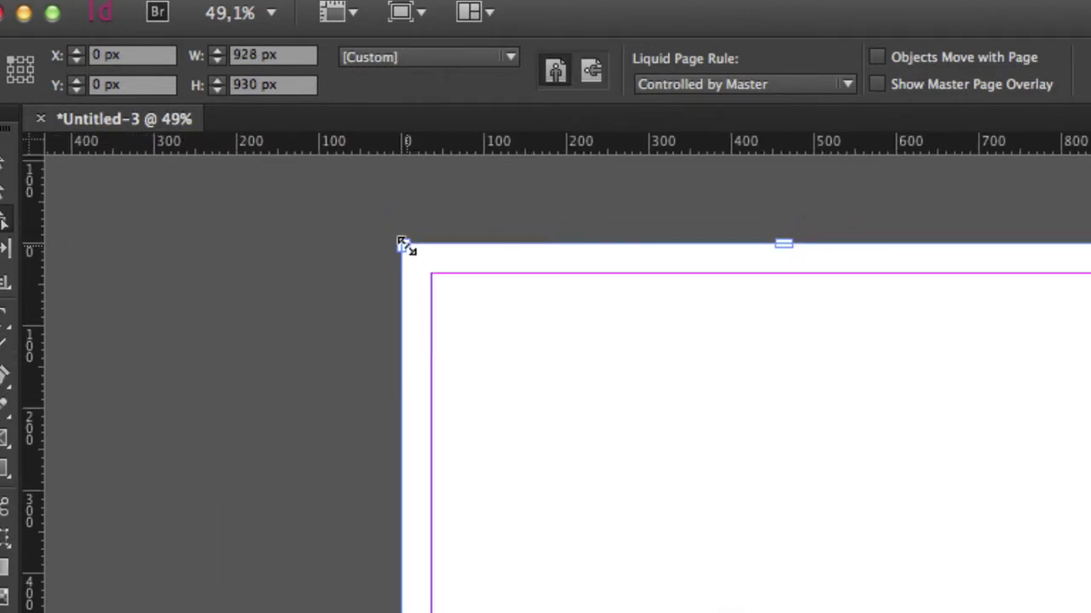
key(super+z)
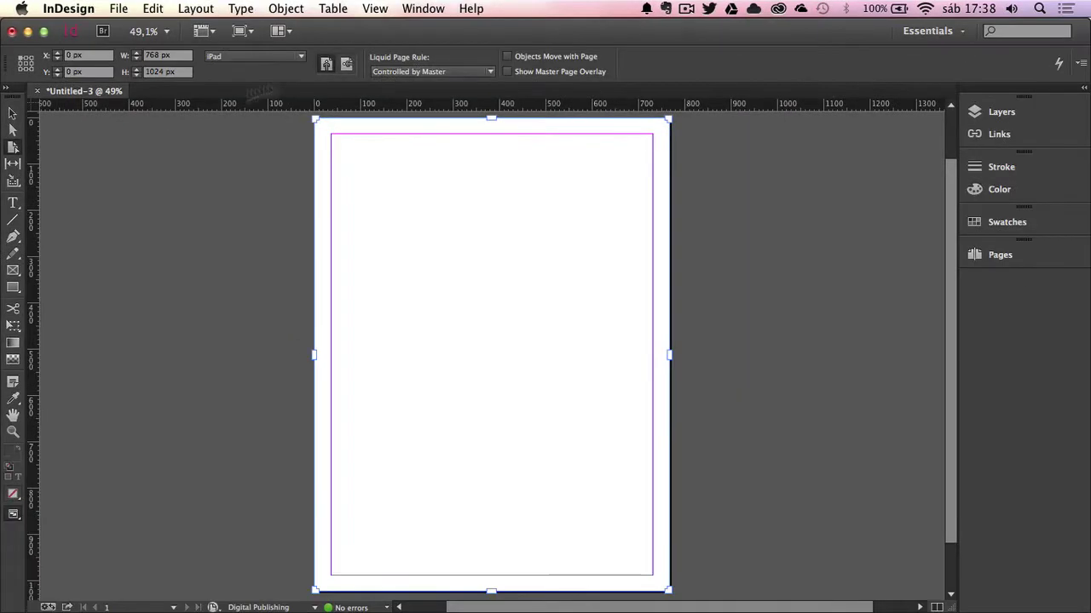
Draw a square about 368 by 368 px in the upper-left part of the page and swap its fill and stroke to make it solid black.
click(17, 290)
click(19, 292)
click(63, 287)
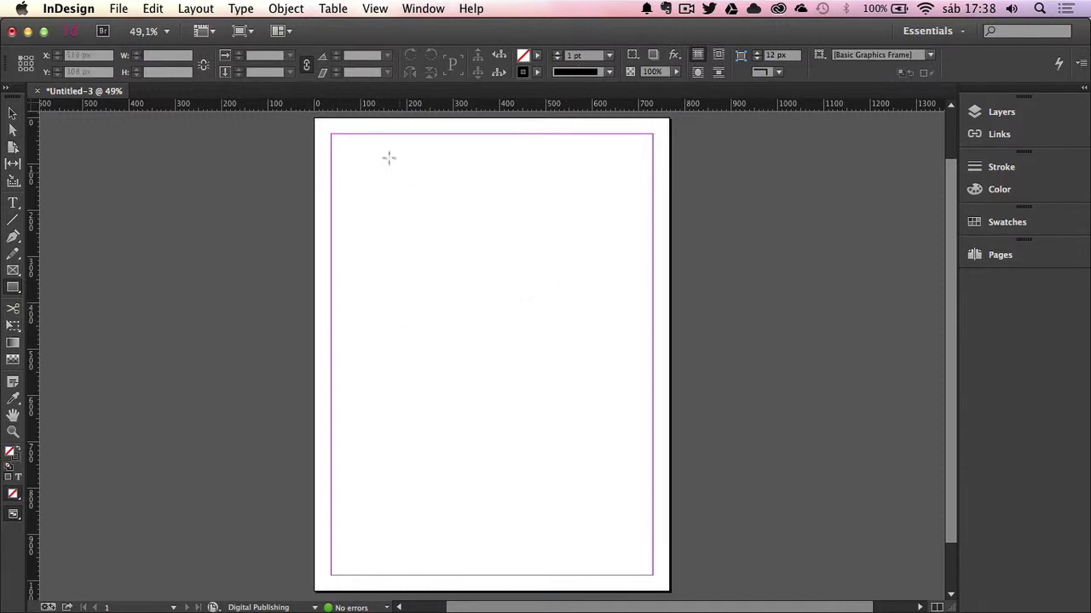
drag(350, 156, 519, 388)
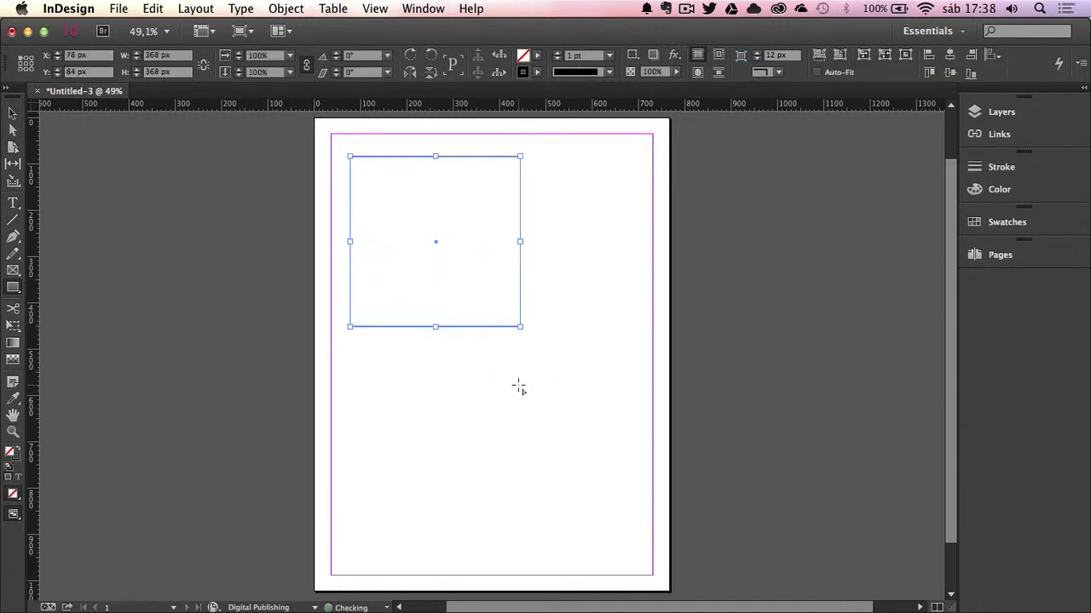
key(shift+x)
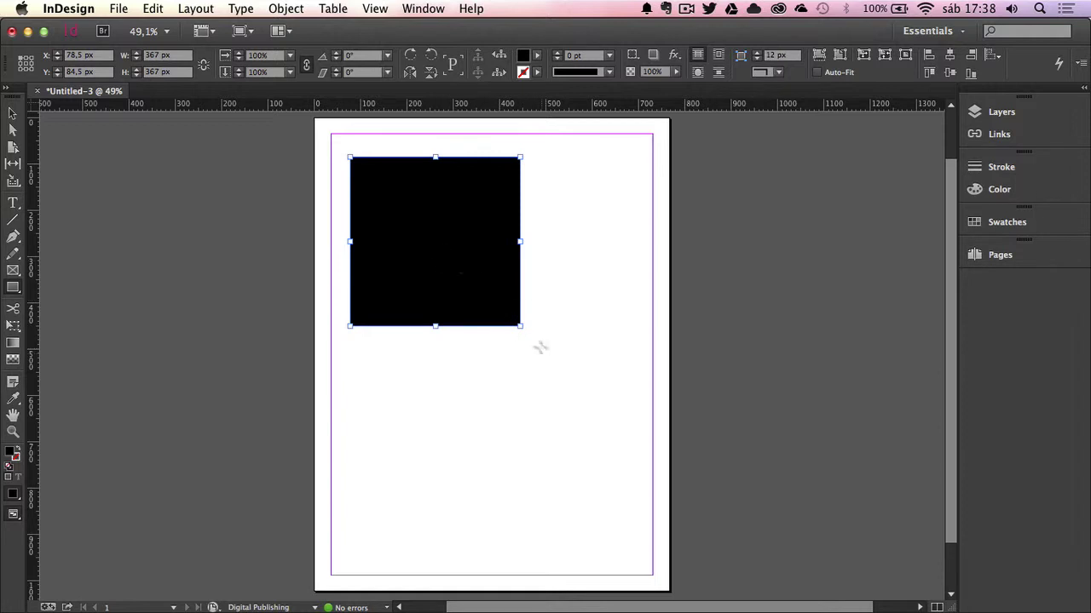
Reshape the black square into a wide, shorter banner across the upper part of the page.
key(v)
drag(435, 325, 435, 262)
drag(468, 219, 564, 229)
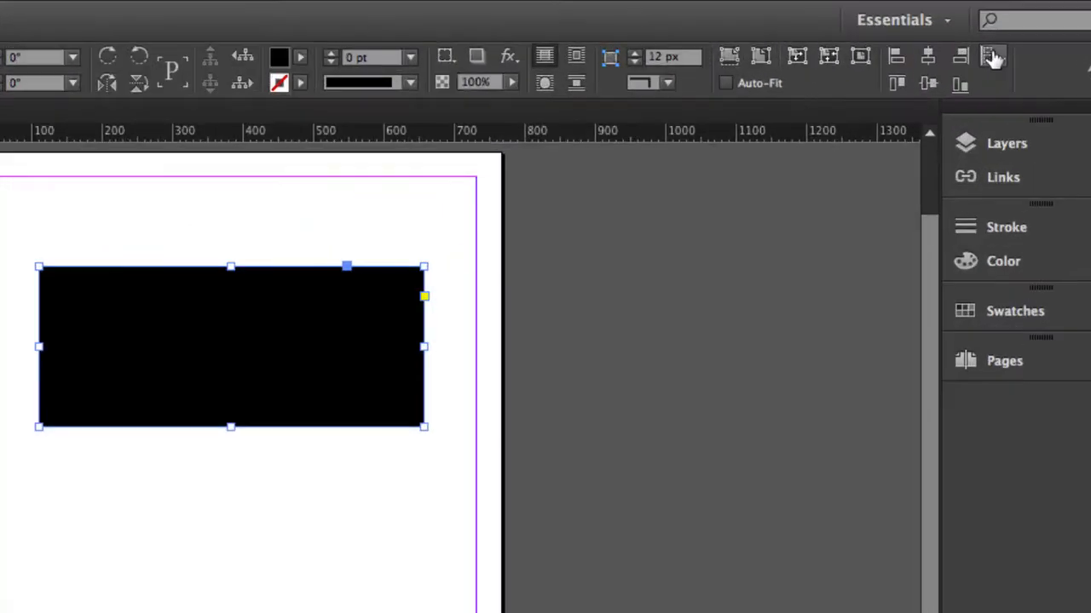
Set the alignment reference for the black banner to the page and deselect the banner.
click(990, 56)
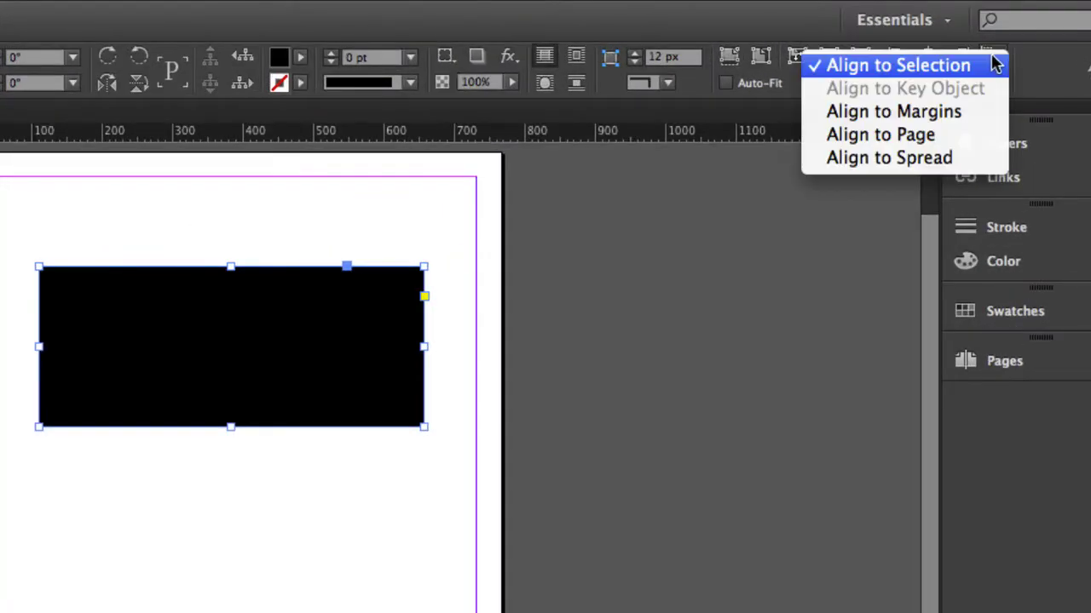
click(932, 135)
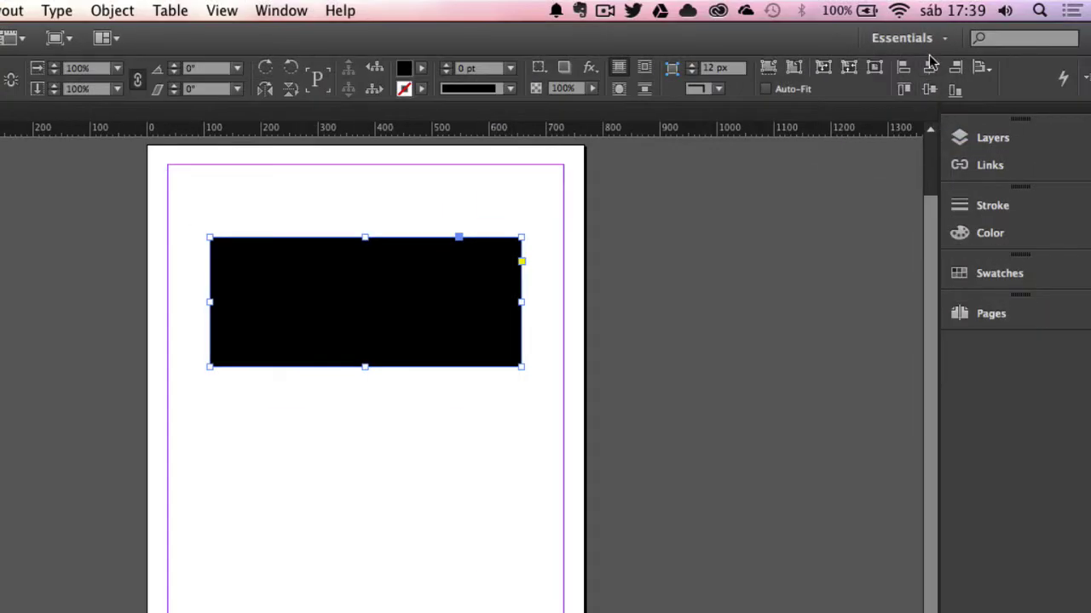
click(835, 173)
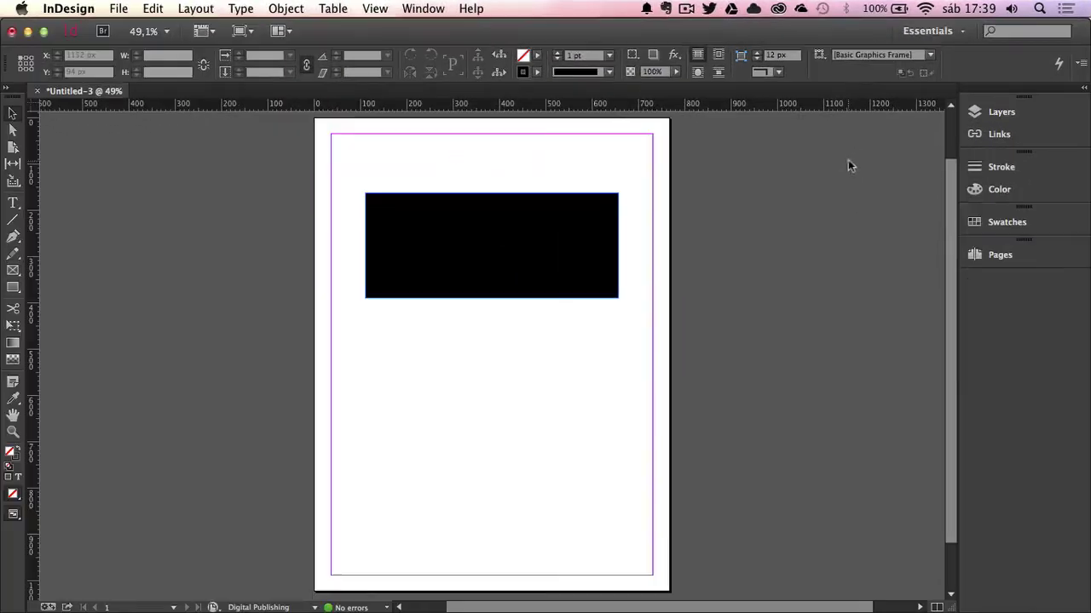
Draw a black column about 253.5 by 528 px below the banner's left edge and duplicate it flush with the banner's right edge.
click(14, 288)
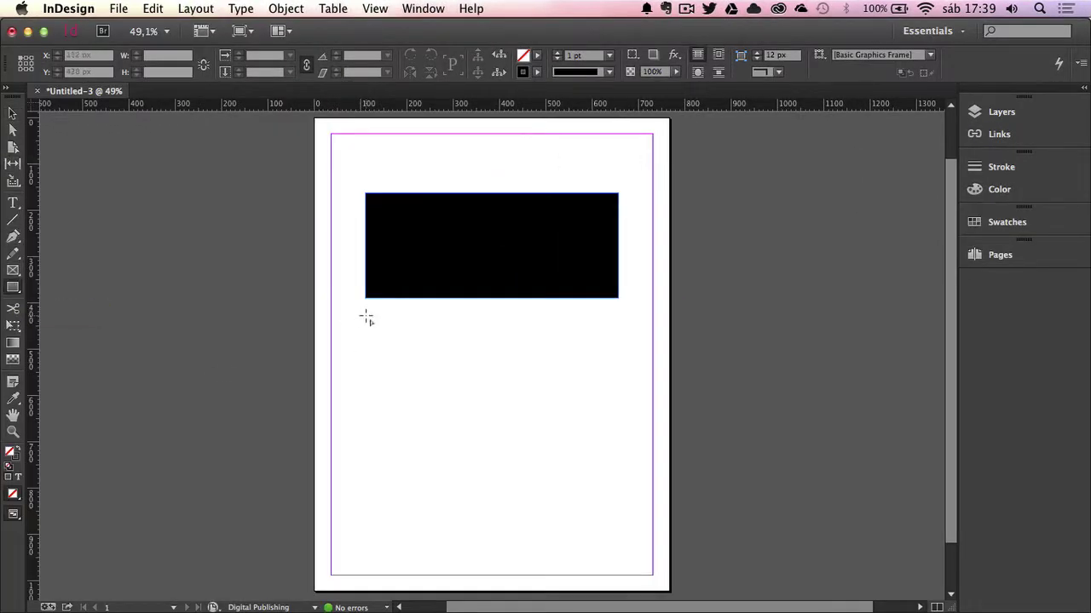
drag(366, 316, 483, 559)
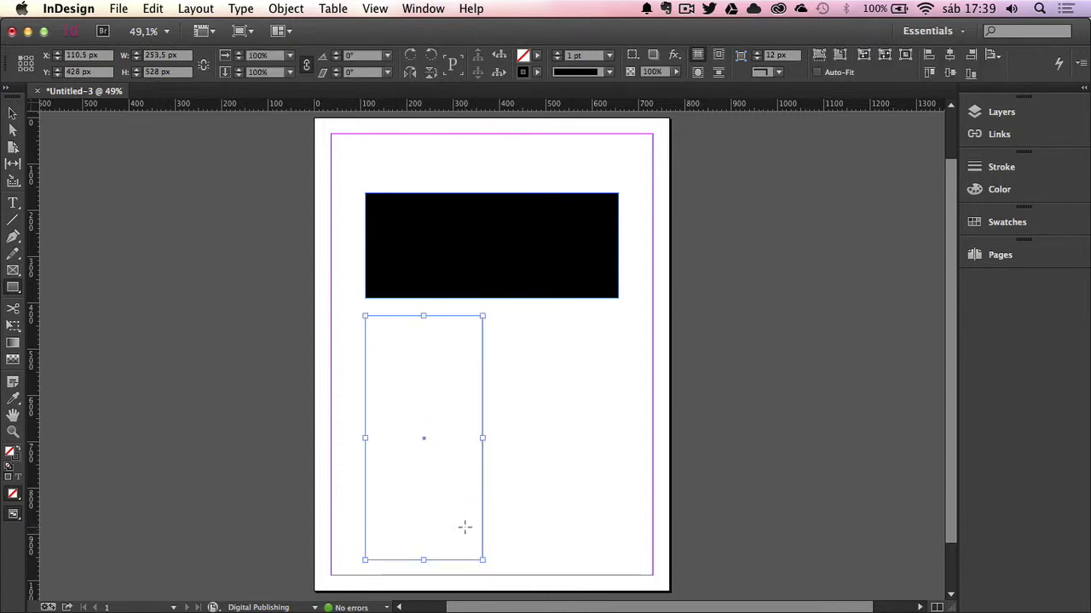
key(shift+x)
key(v)
alt+drag(454, 469, 587, 467)
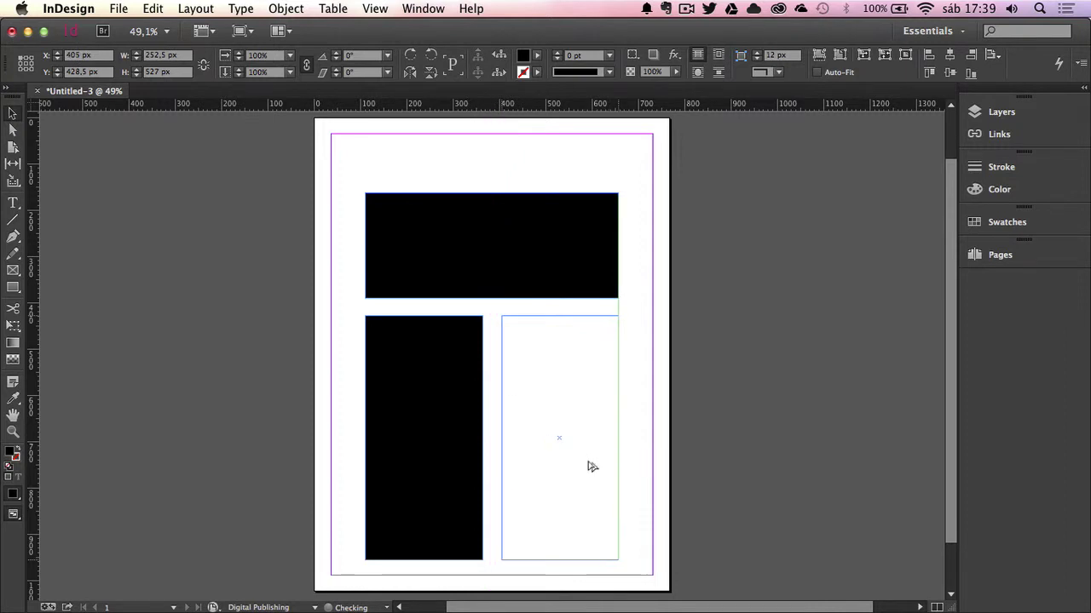
click(767, 422)
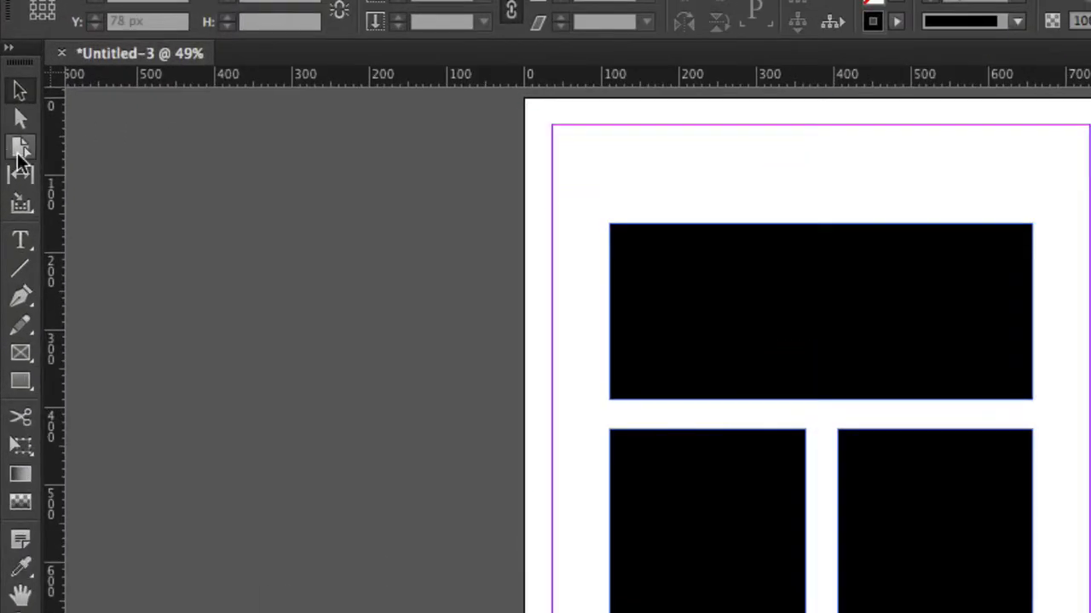
Open the A-Master page with the Page tool active and examine its Liquid Page Rule options.
click(13, 147)
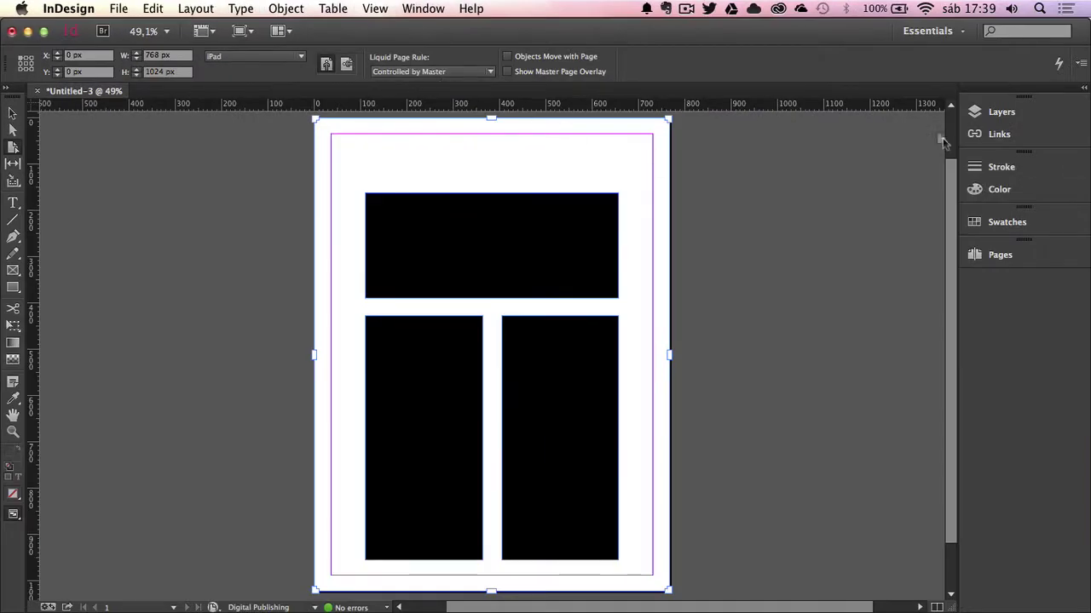
click(1002, 257)
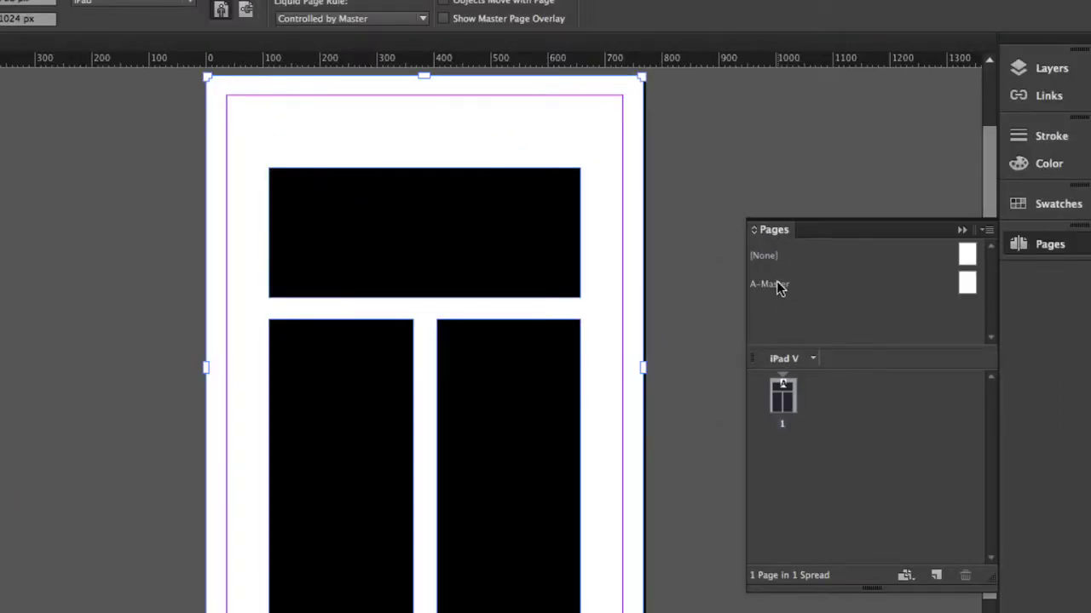
click(967, 282)
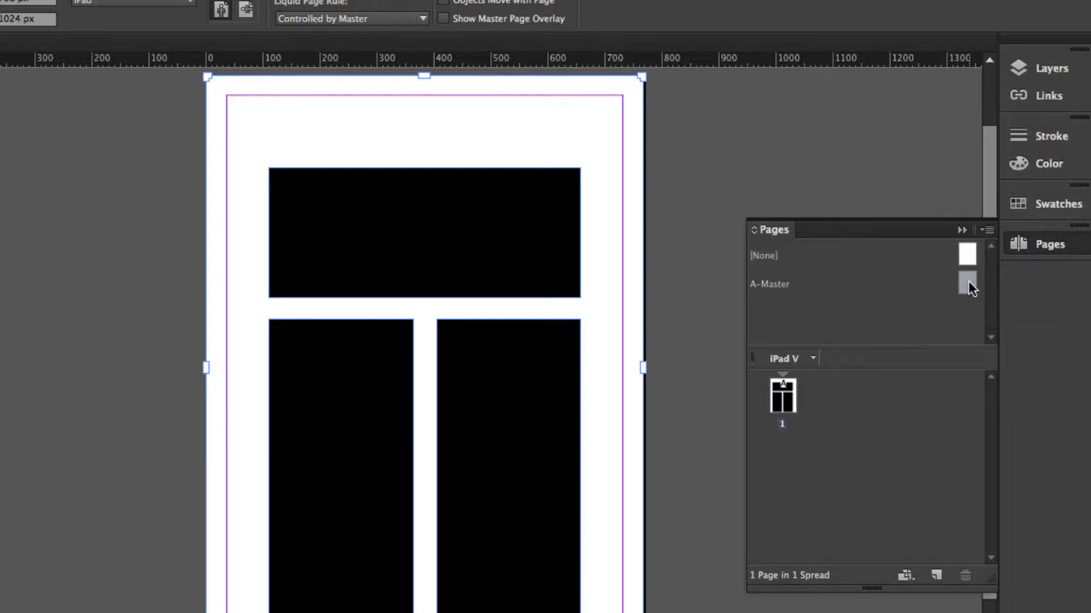
double_click(968, 284)
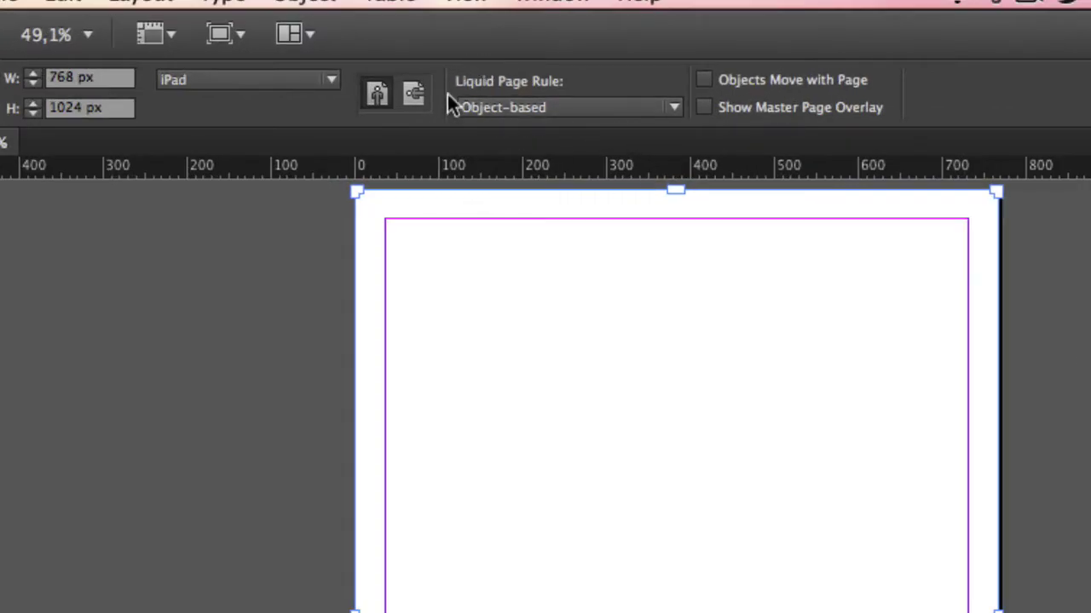
click(505, 110)
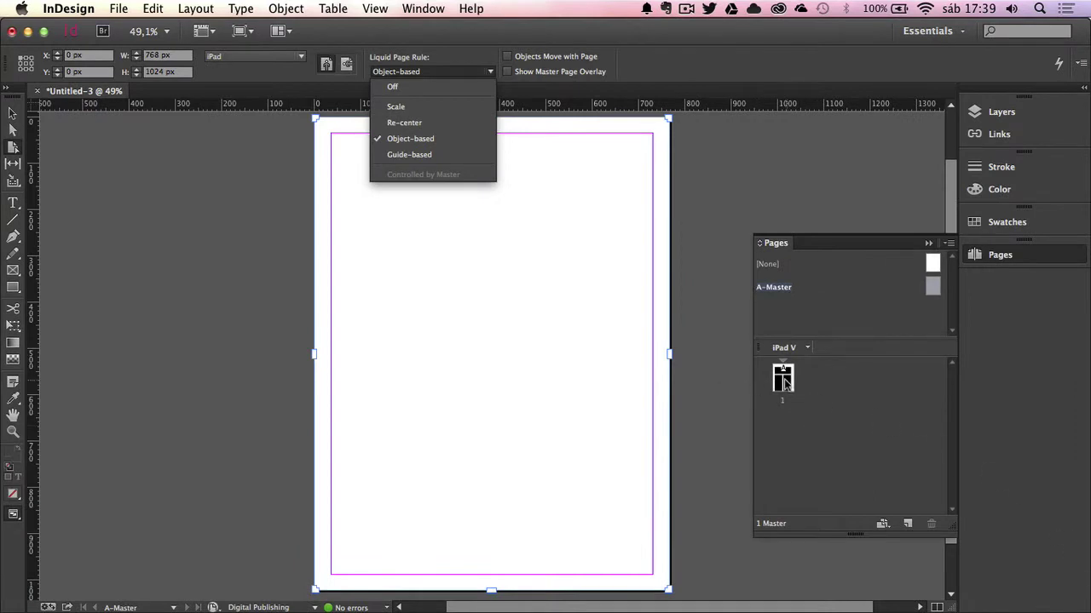
Return to page 1 and preview resizing it from its upper-right corner under the master-controlled rule.
double_click(783, 381)
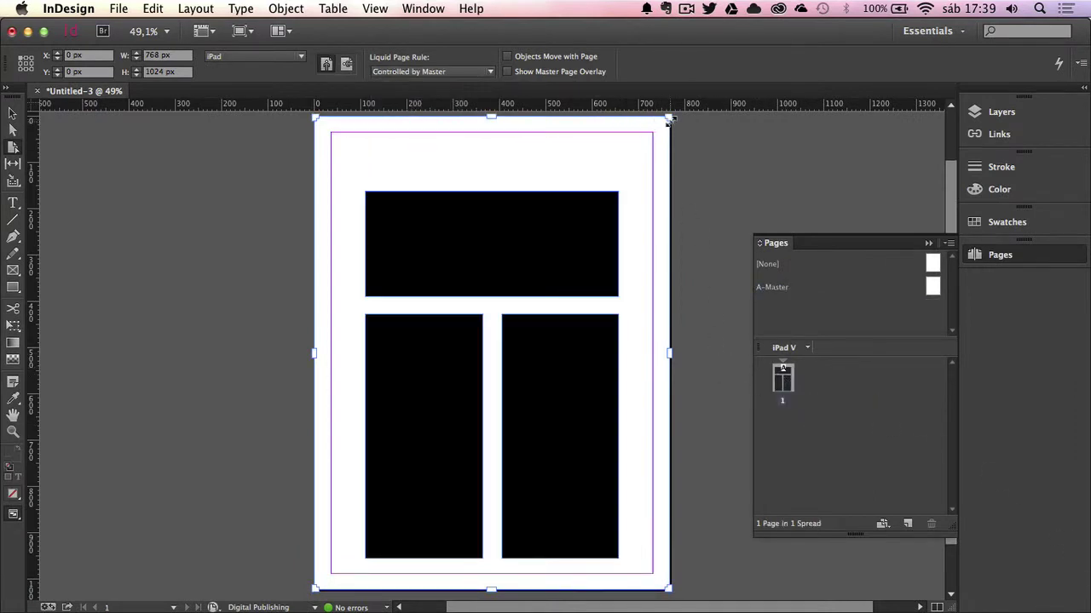
drag(669, 119, 602, 254)
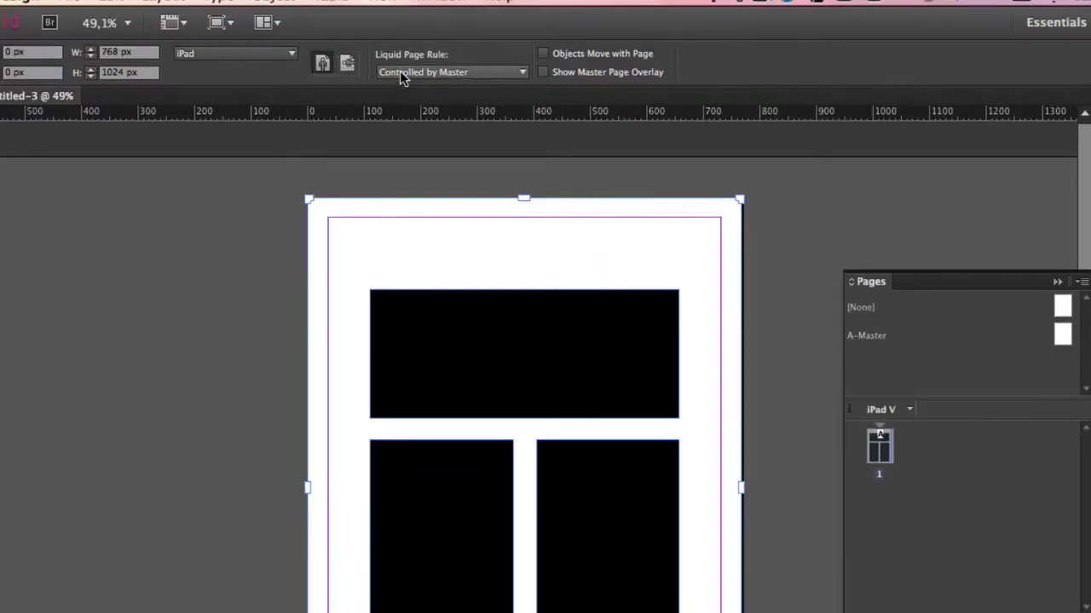
Set page 1's Liquid Page Rule to Scale and preview resizing the page to about 640 by 826 px from its upper-right corner.
click(400, 73)
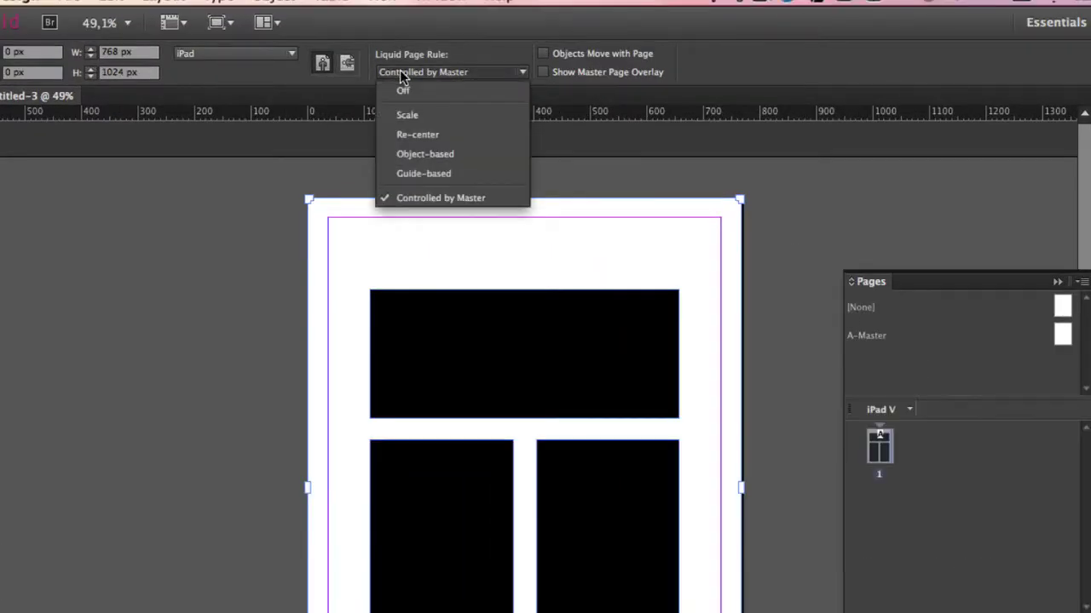
click(416, 116)
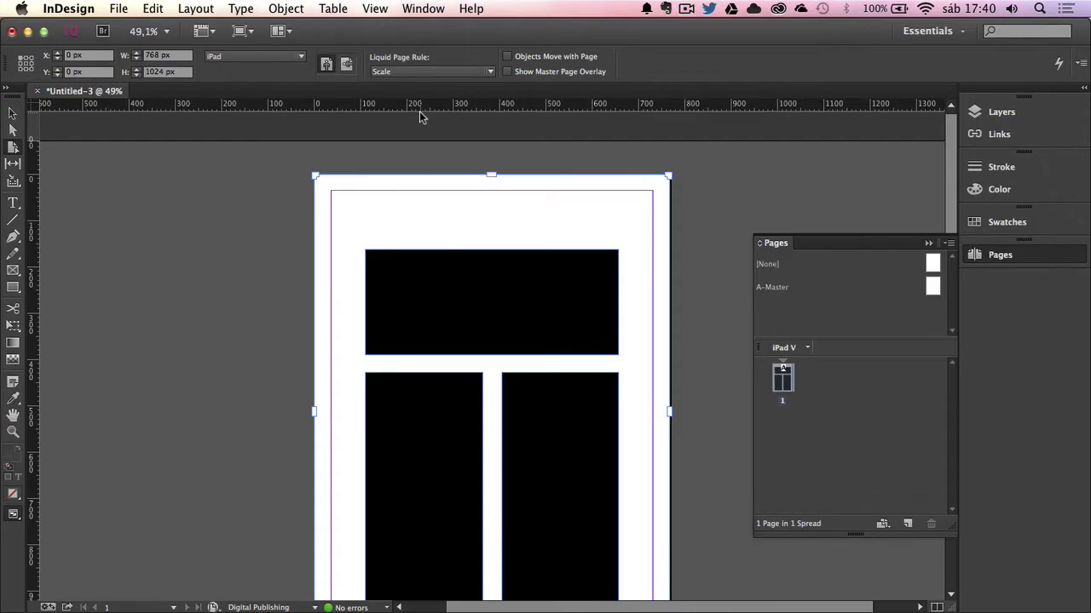
drag(709, 252, 674, 180)
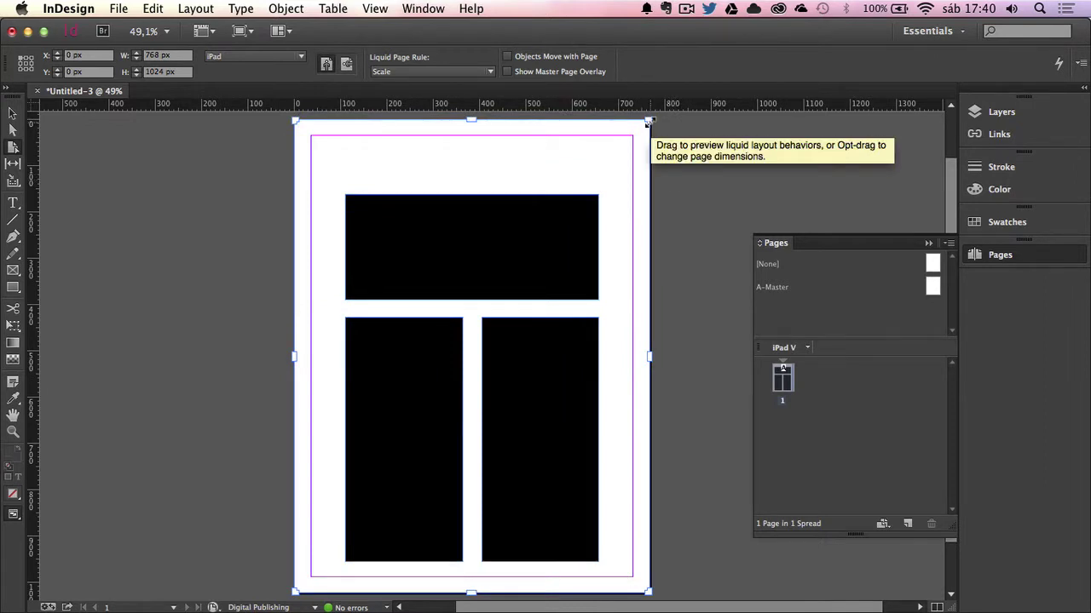
drag(647, 121, 565, 265)
drag(572, 246, 594, 208)
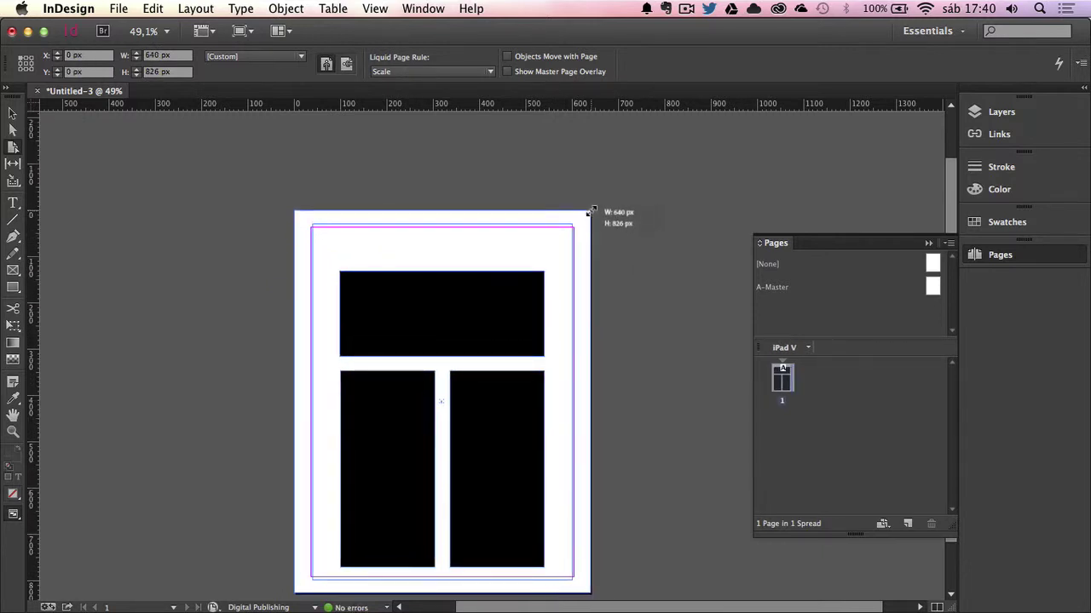
drag(594, 209, 591, 214)
key(super+z)
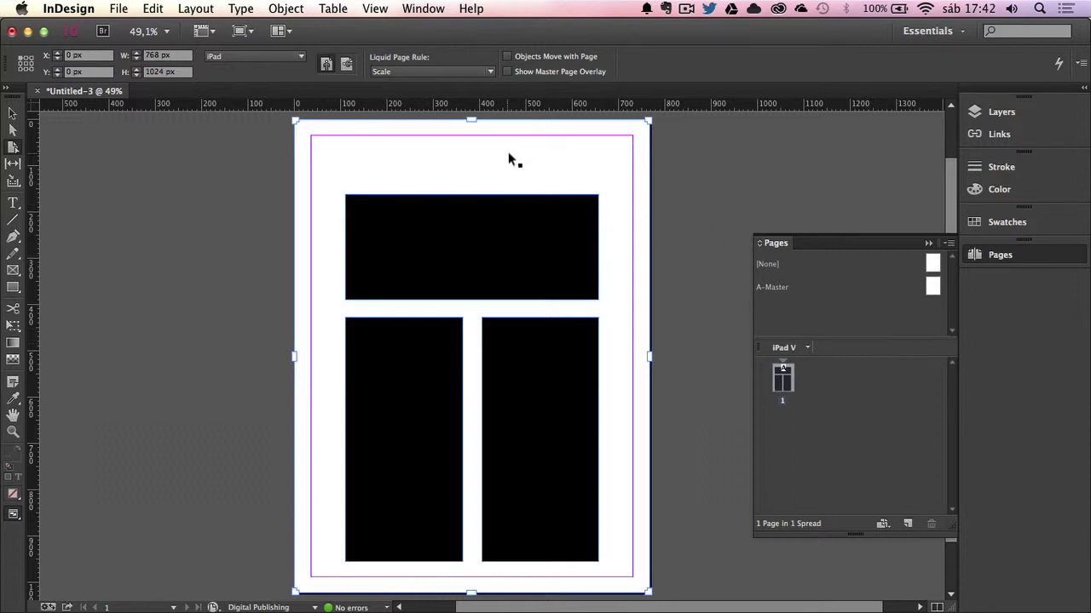
Set page 1's Liquid Page Rule to Re-center and preview shrinking the page from its upper-left corner.
click(448, 75)
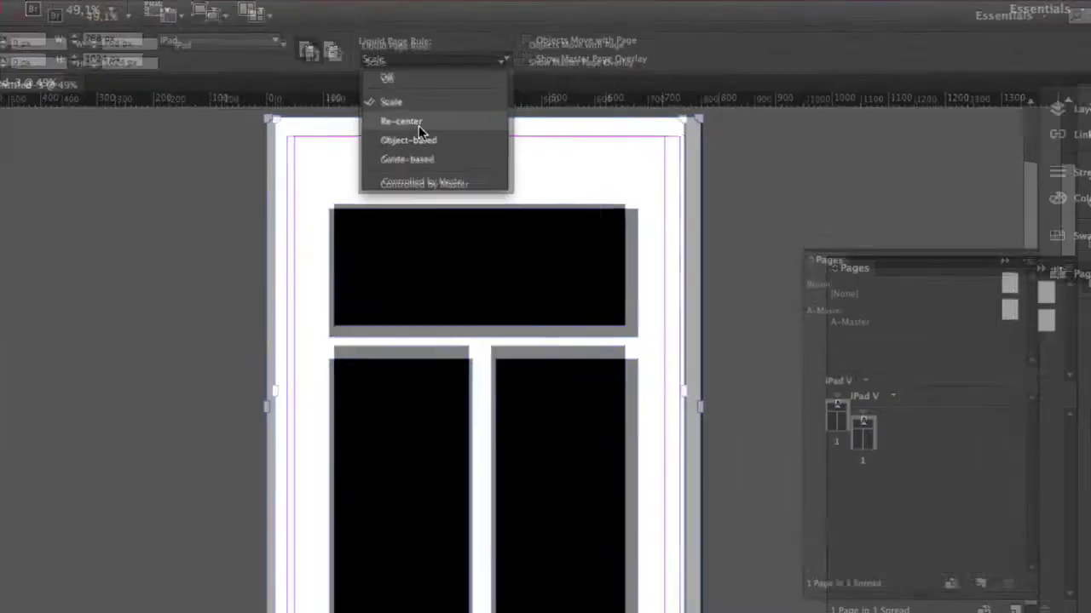
click(421, 128)
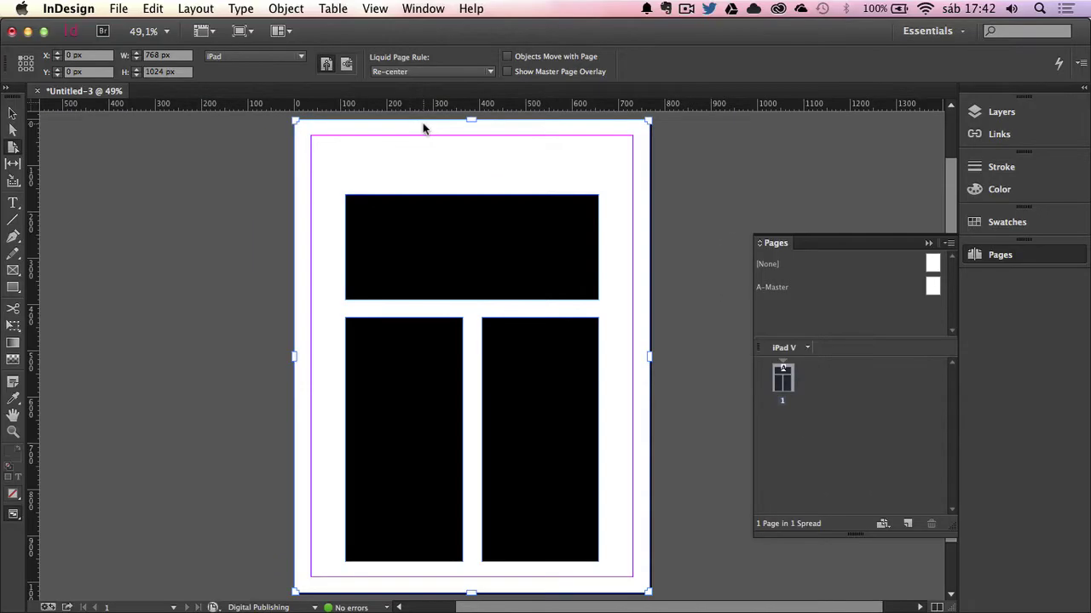
drag(296, 121, 353, 214)
key(cmd+z)
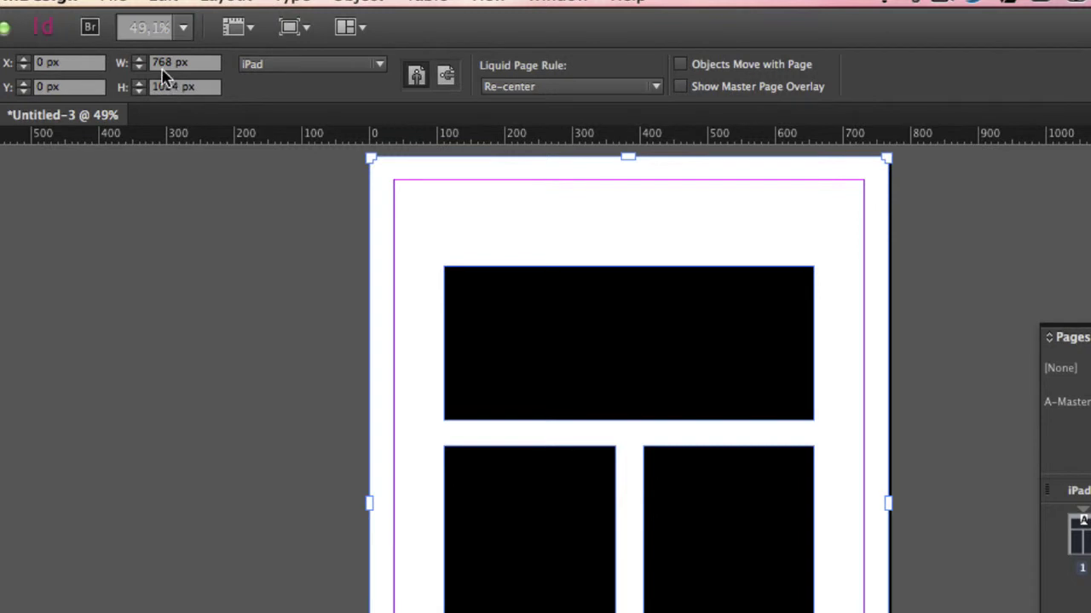
Change page 1 to the iPhone size preset in landscape orientation, 480 by 320 px.
click(315, 75)
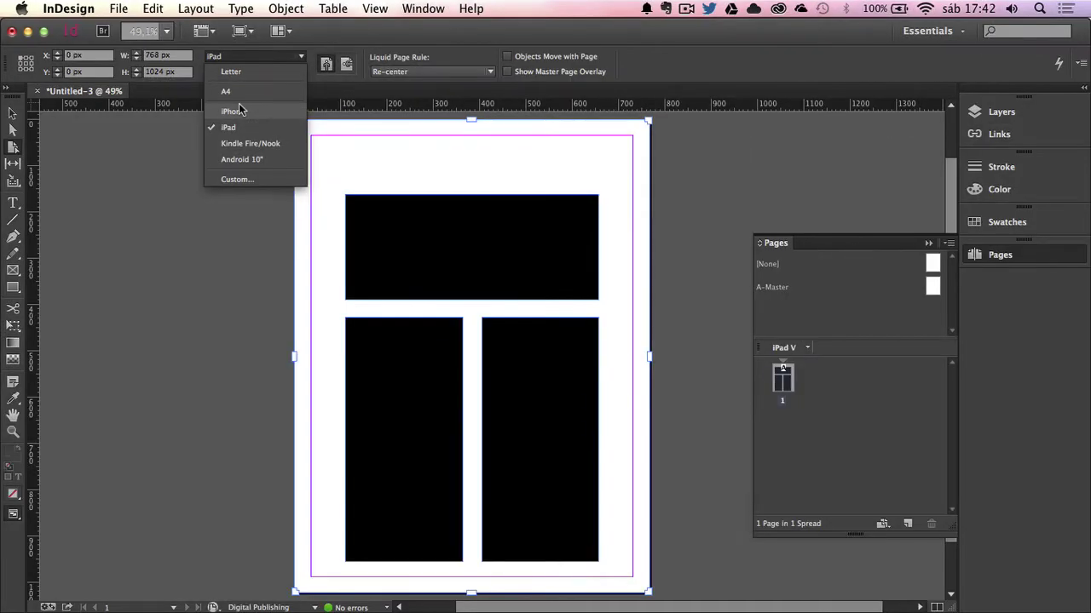
click(241, 114)
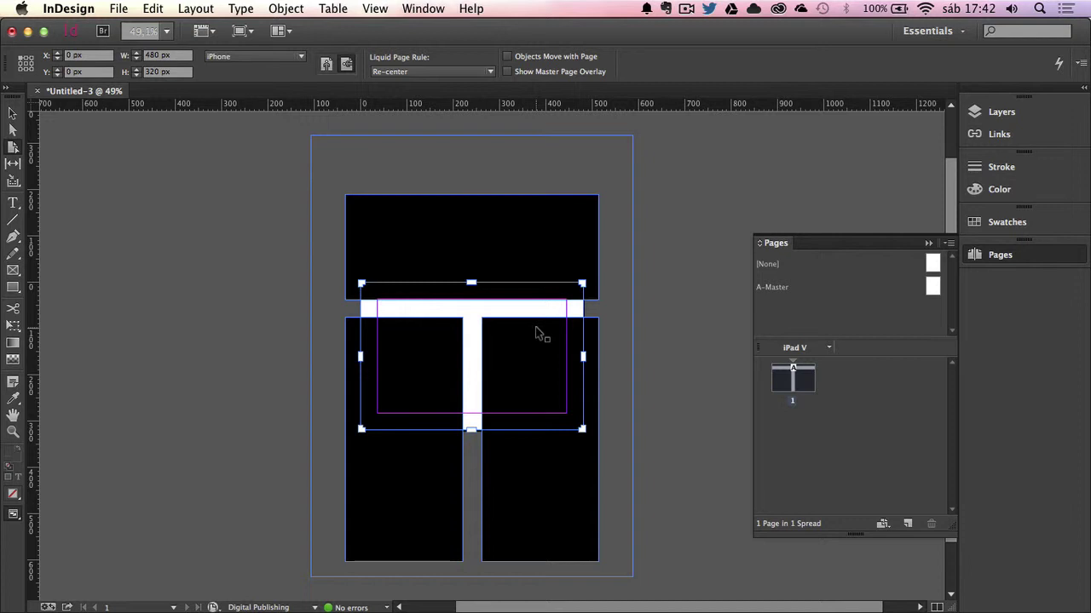
Undo the change of page 1 to iPhone size and set its Liquid Page Rule to Scale.
key(super+z)
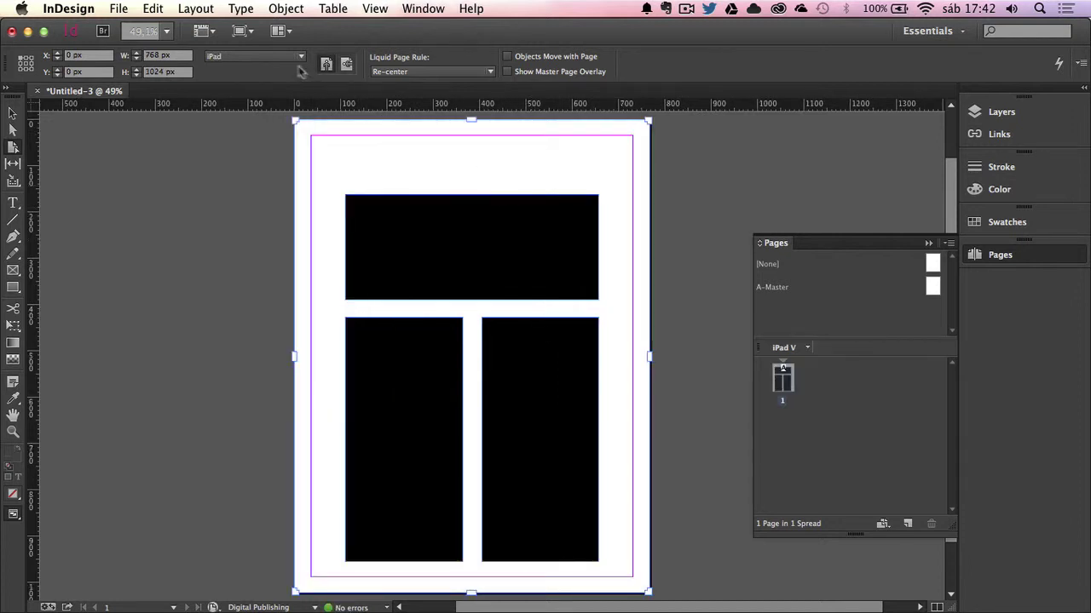
click(388, 73)
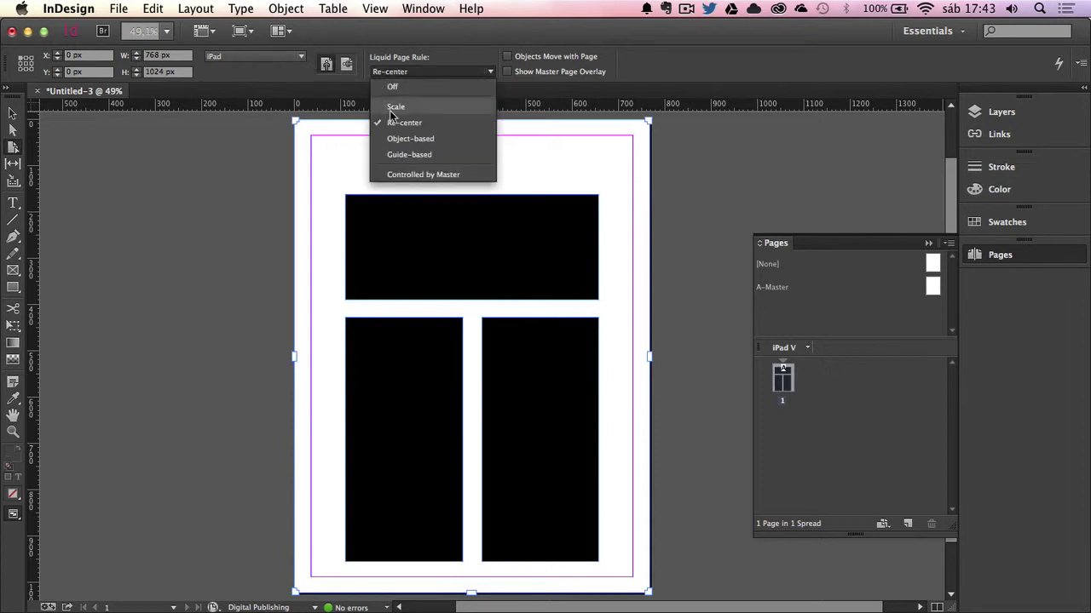
click(392, 108)
Change page 1 to the iPhone size preset in portrait orientation, 320 by 480 px, and show the layout in Preview screen mode.
click(251, 55)
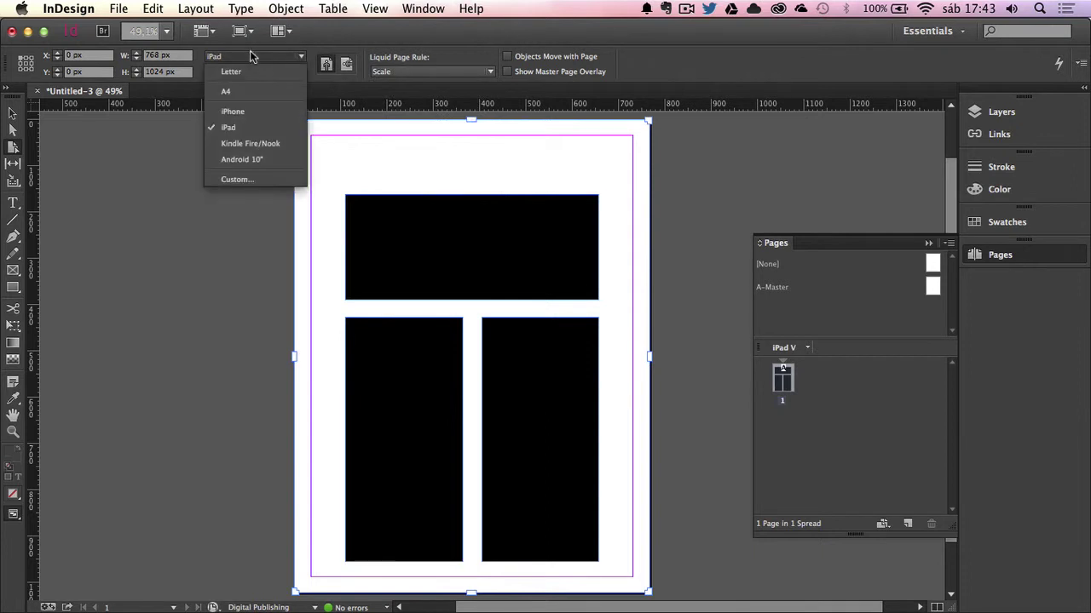
click(239, 112)
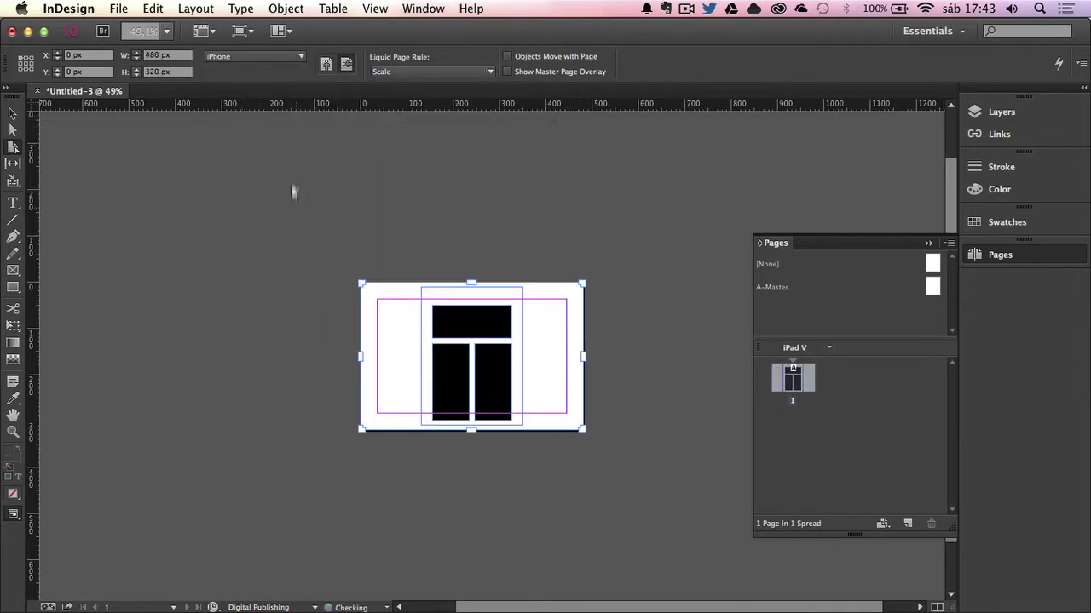
click(325, 68)
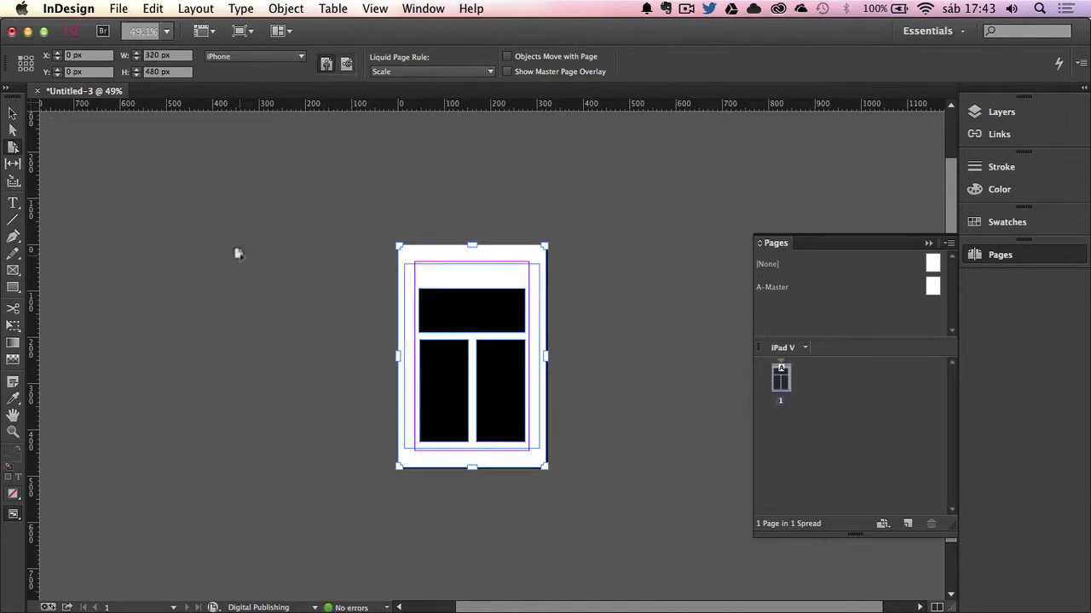
click(12, 113)
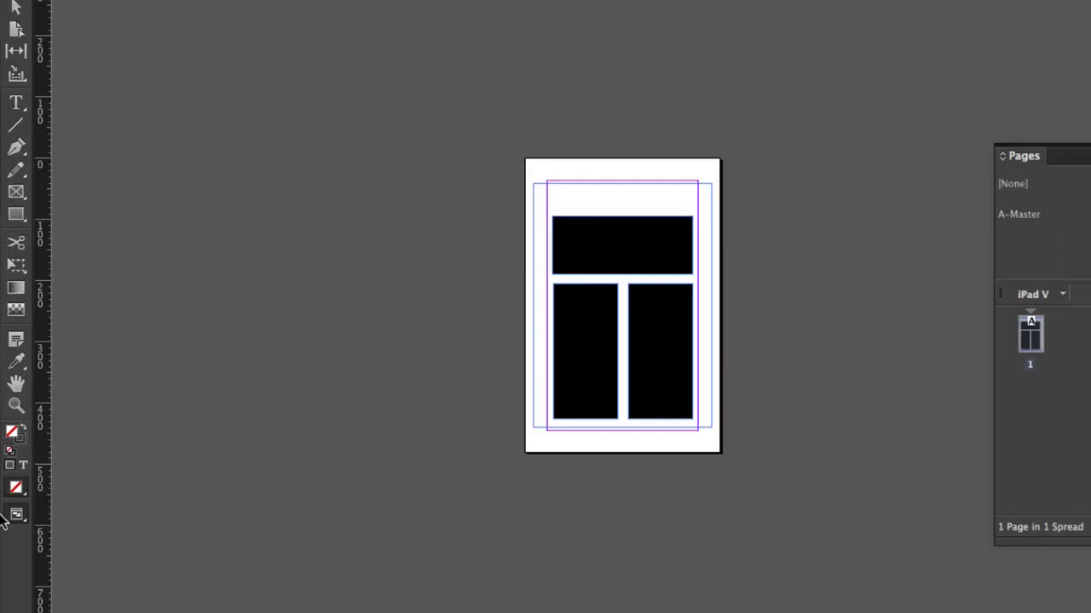
drag(16, 515, 74, 542)
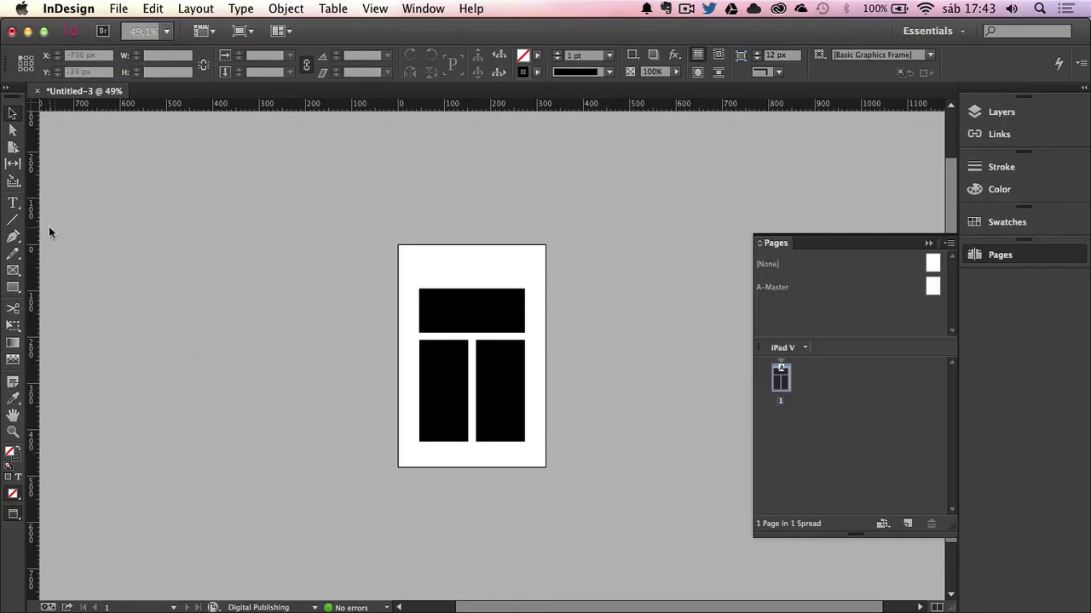
Change page 1 back to the iPad size preset in portrait orientation, 768 by 1024 px, with the Page tool.
click(13, 146)
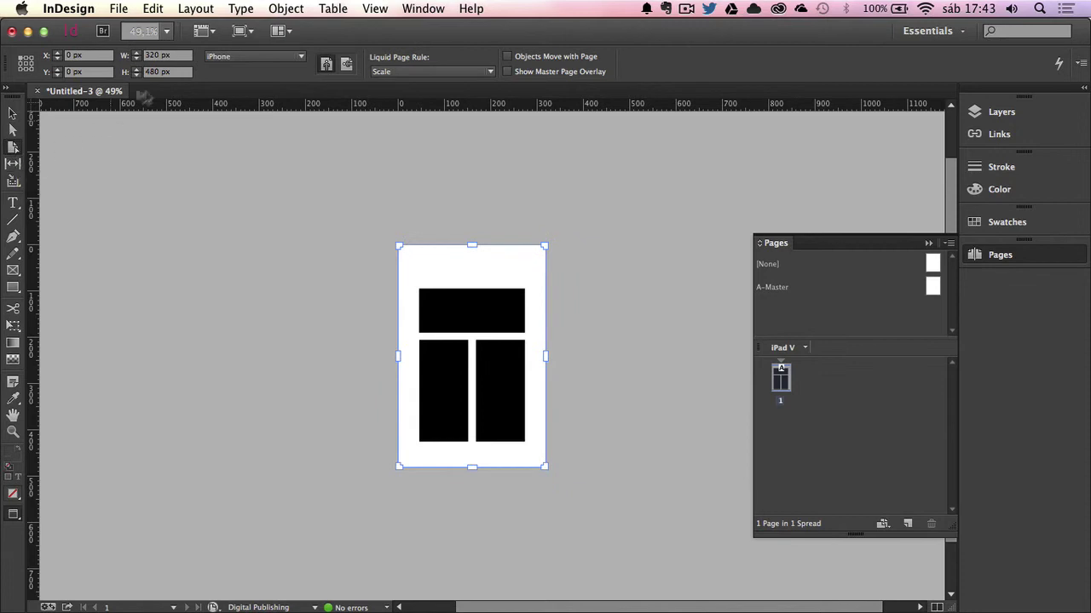
click(230, 57)
click(239, 126)
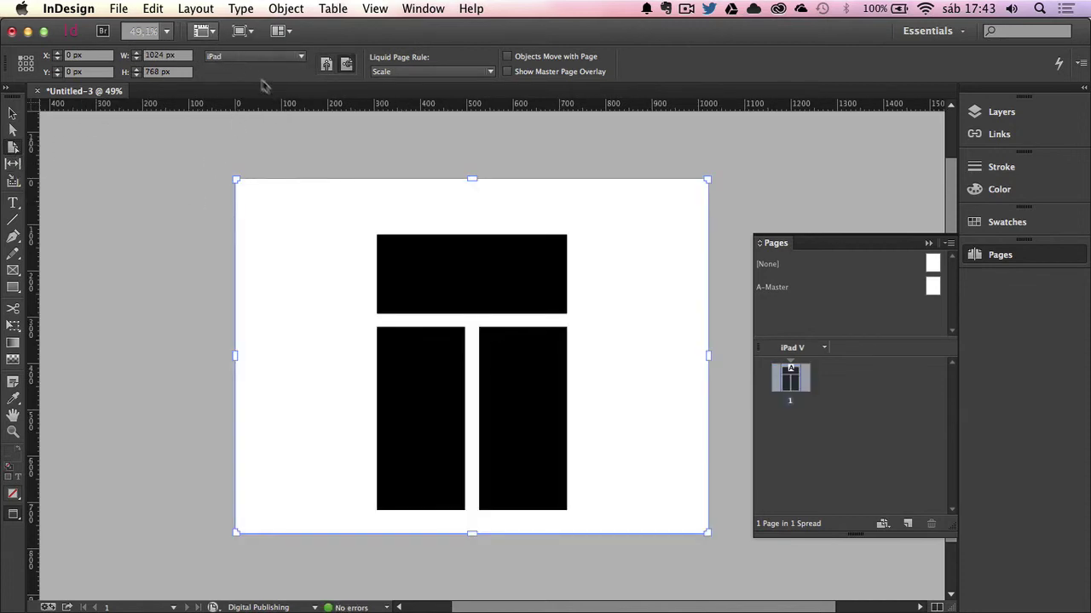
click(325, 64)
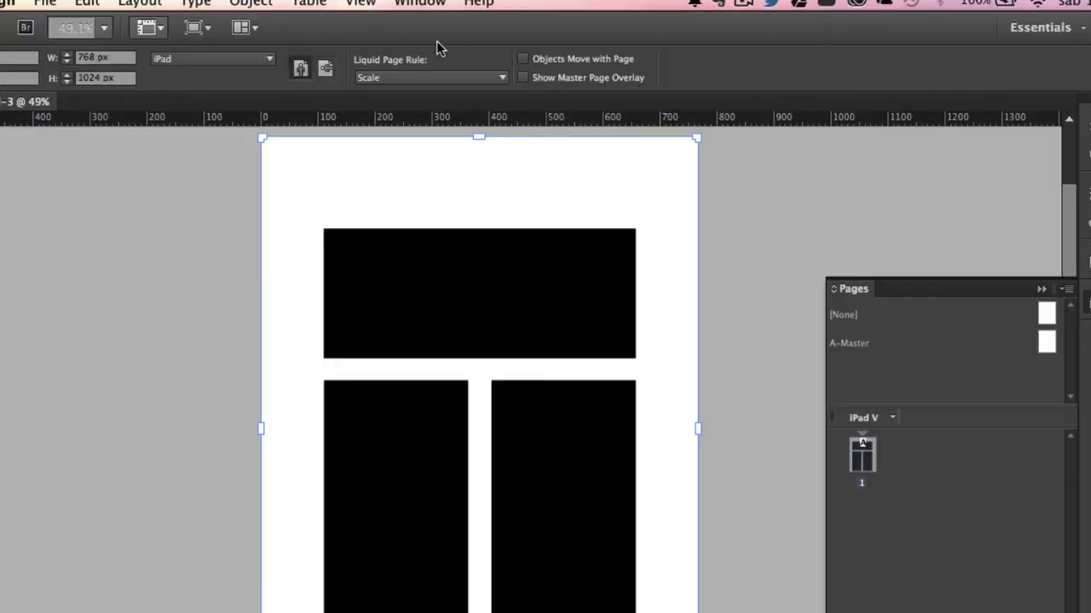
Open the Liquid Page Rule choices for page 1.
click(390, 80)
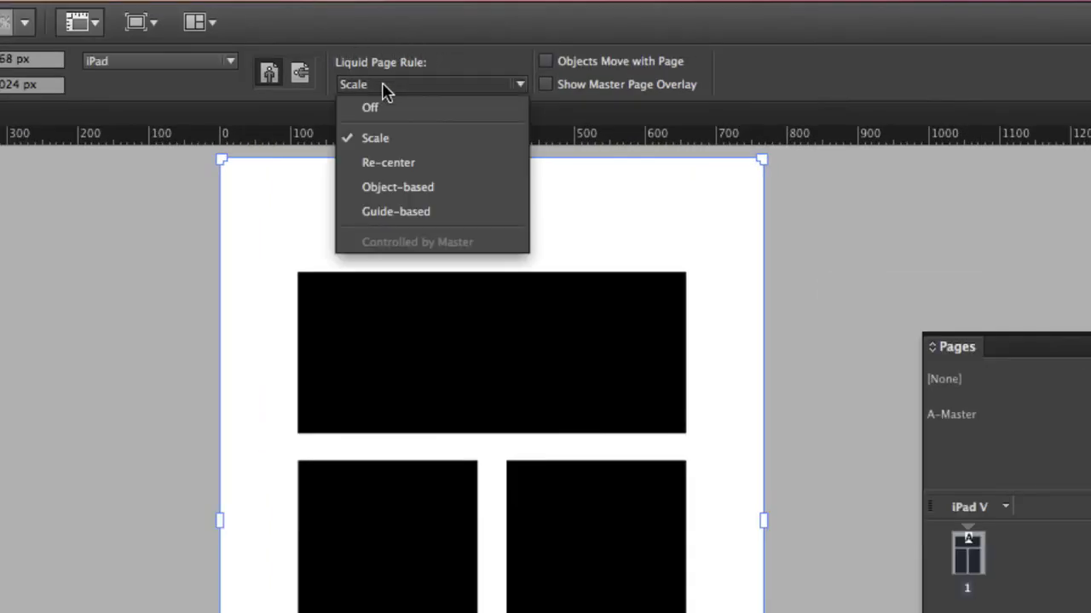